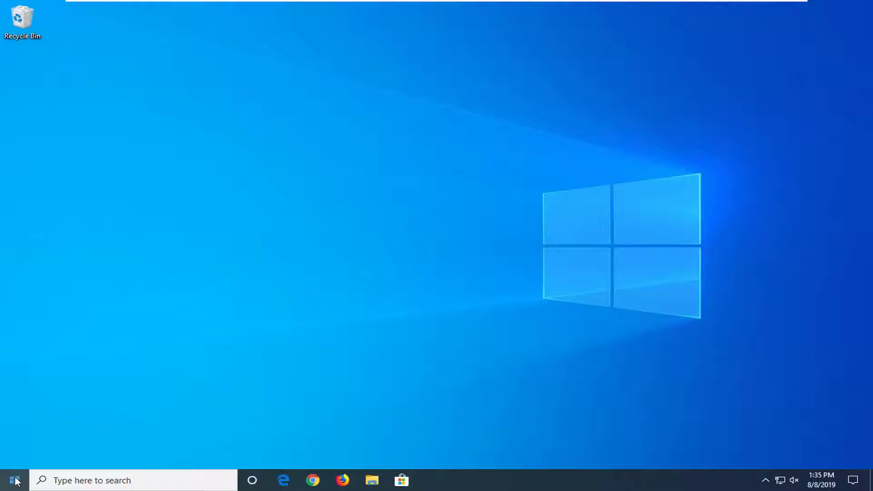
Step: Launch the Settings app by searching 'settings' from the Start menu
{"action": "left_click", "coordinate": [13, 485]}
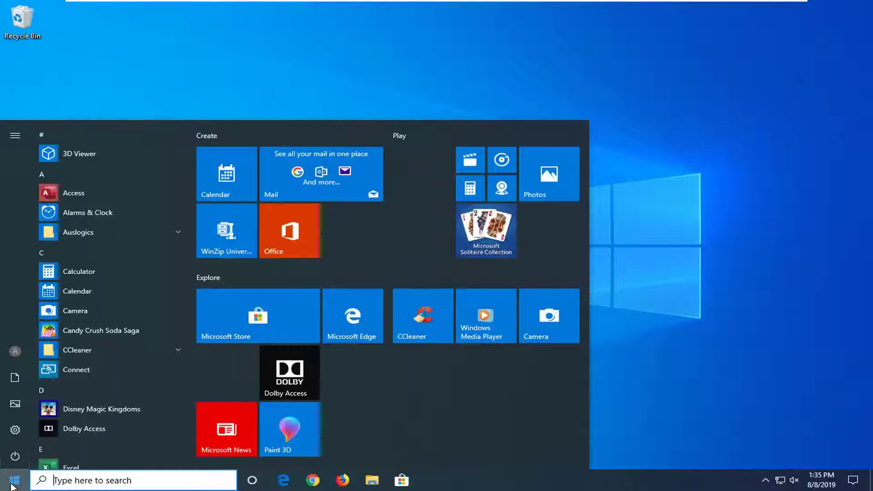
{"action": "type", "text": "settings"}
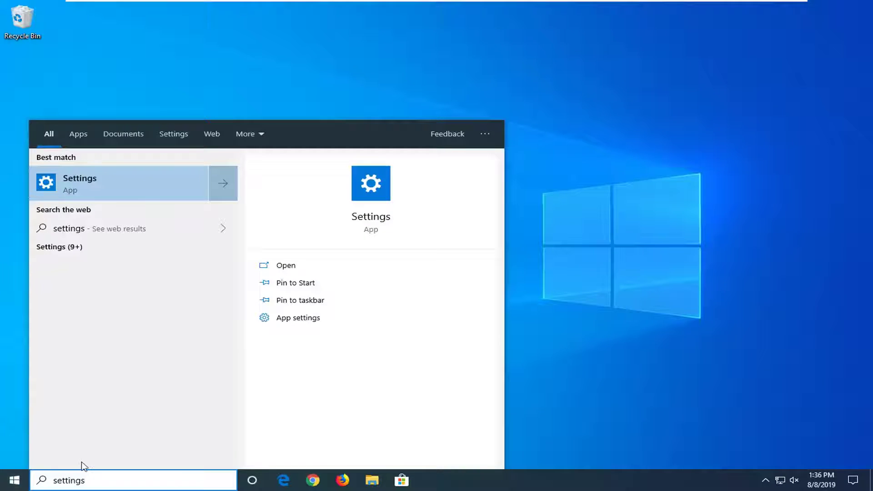
{"action": "left_click", "coordinate": [80, 187]}
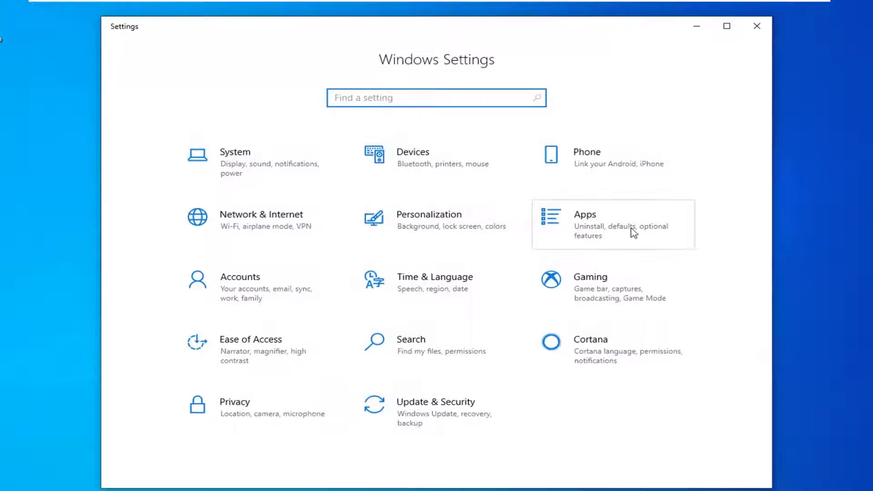
Step: Filter the Apps & features list by 'microsoft store' so only Microsoft Store remains
{"action": "left_click", "coordinate": [623, 232]}
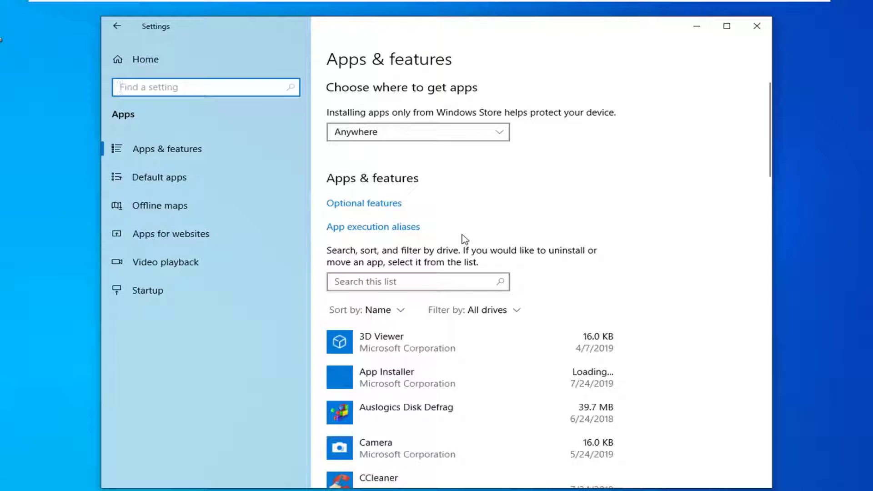
{"action": "left_click", "coordinate": [384, 281]}
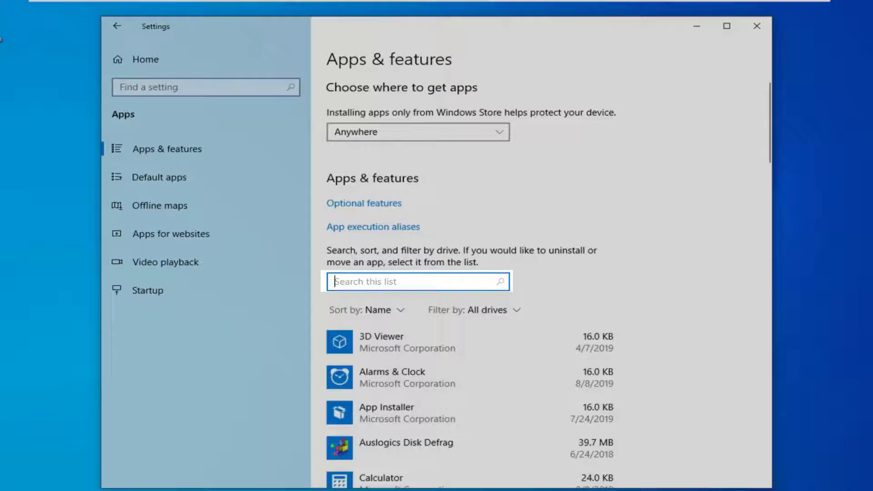
{"action": "type", "text": "Microsoft stor"}
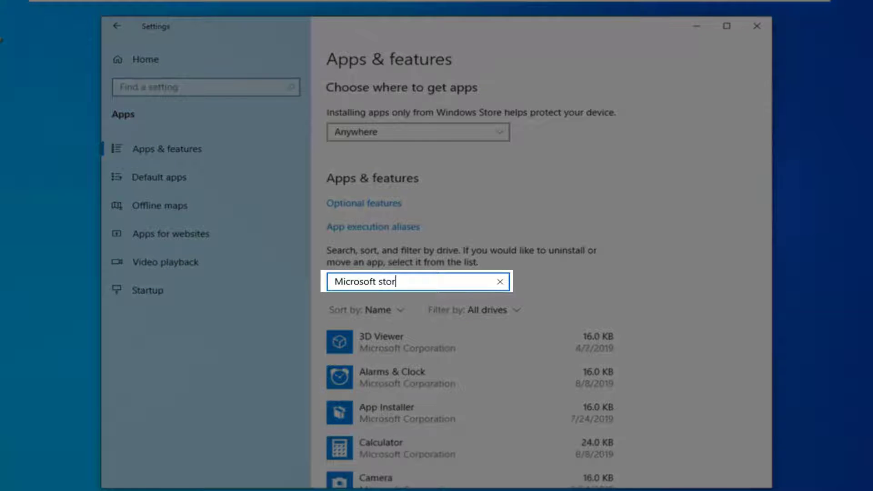
{"action": "type", "text": "e"}
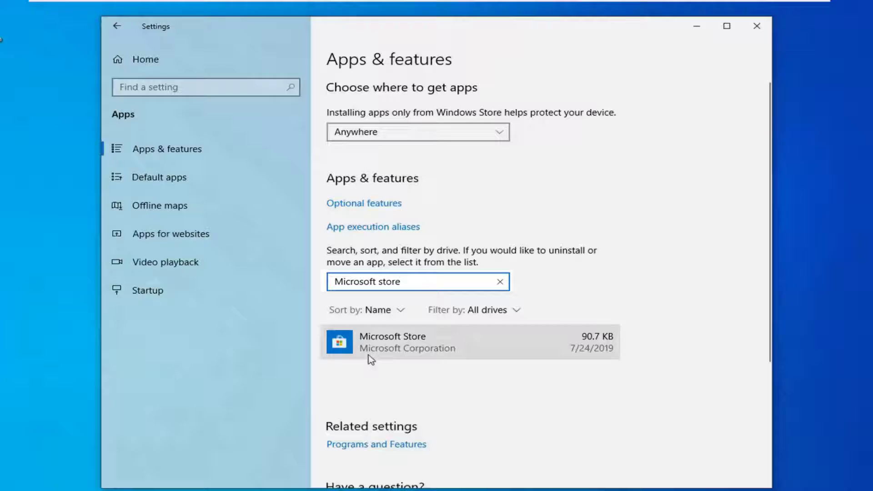
{"action": "left_click", "coordinate": [393, 347]}
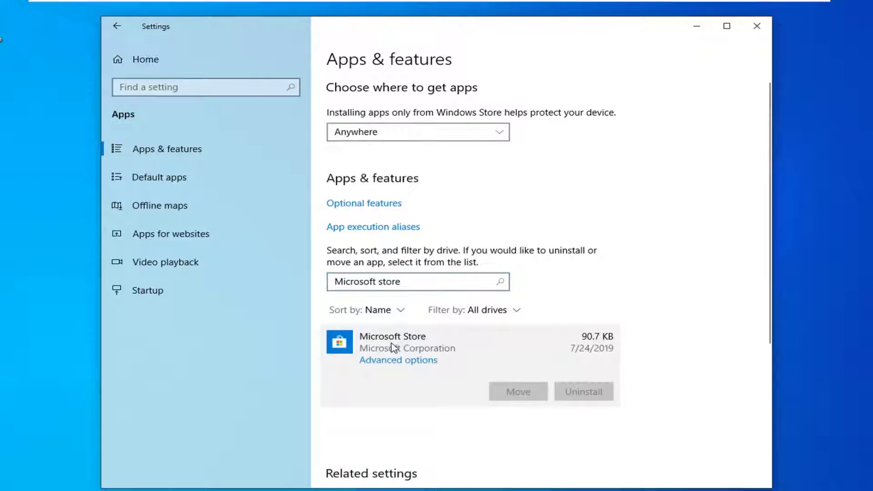
{"action": "left_click", "coordinate": [400, 360]}
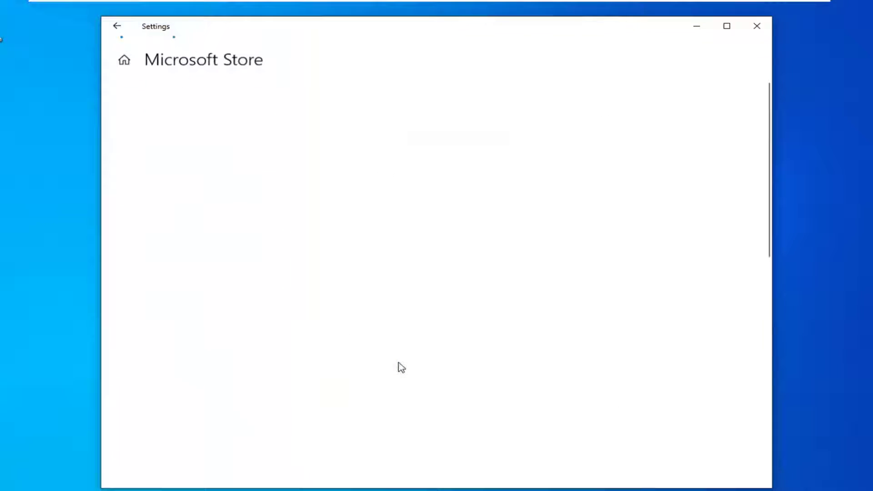
{"action": "left_click", "coordinate": [117, 25]}
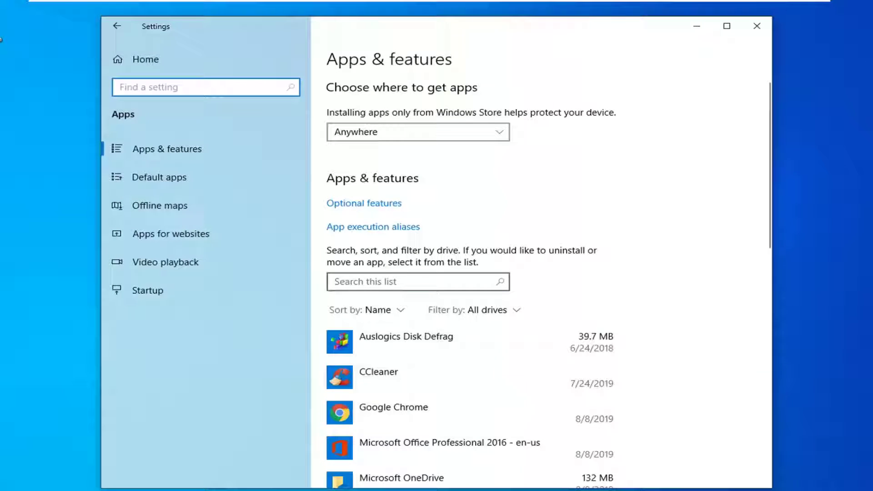
{"action": "left_click", "coordinate": [339, 282]}
{"action": "type", "text": "microsoft store"}
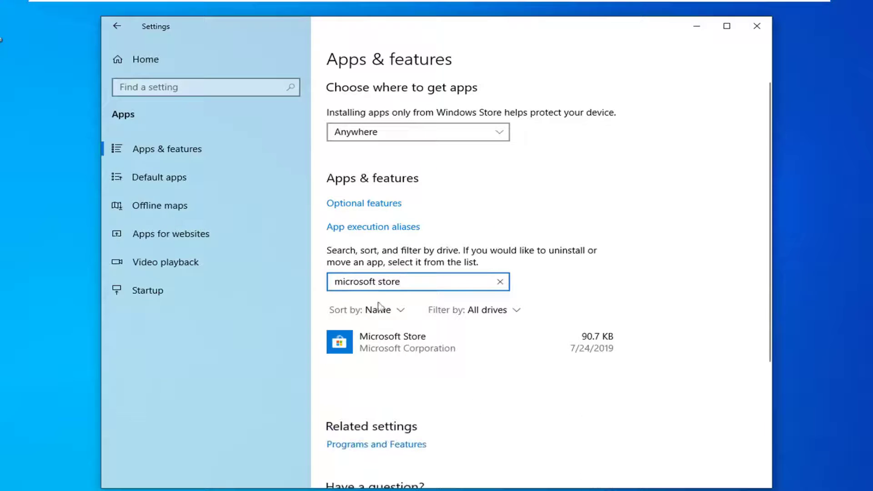
Step: Reset Microsoft Store from its Advanced options and confirm deleting the app's data
{"action": "left_click", "coordinate": [389, 344]}
{"action": "left_click", "coordinate": [393, 363]}
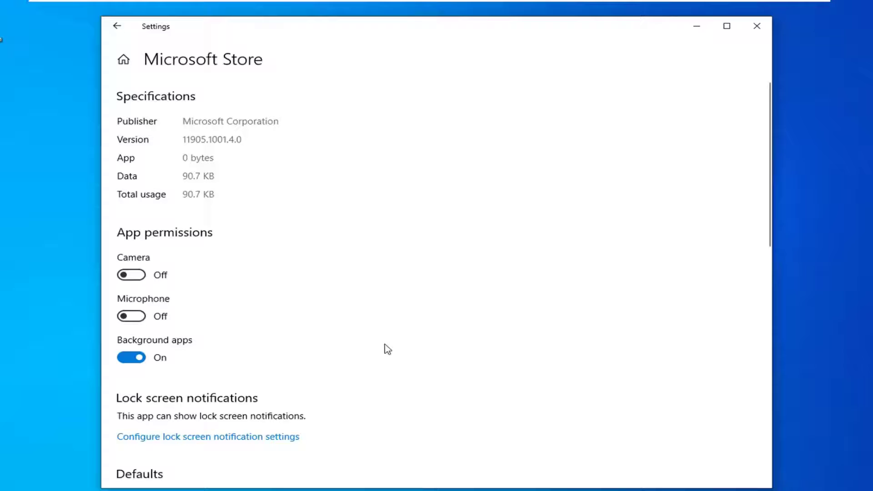
{"action": "scroll", "coordinate": [383, 337], "scroll_direction": "down", "scroll_amount": 5}
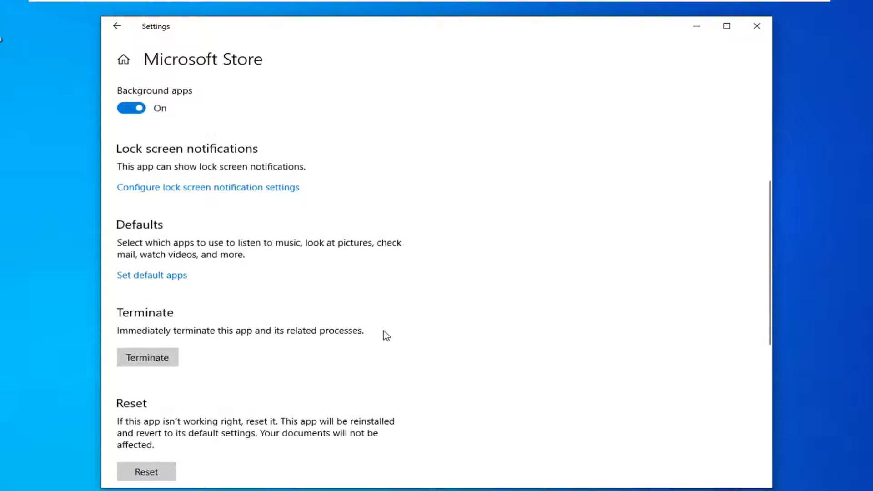
{"action": "scroll", "coordinate": [385, 335], "scroll_direction": "down", "scroll_amount": 4}
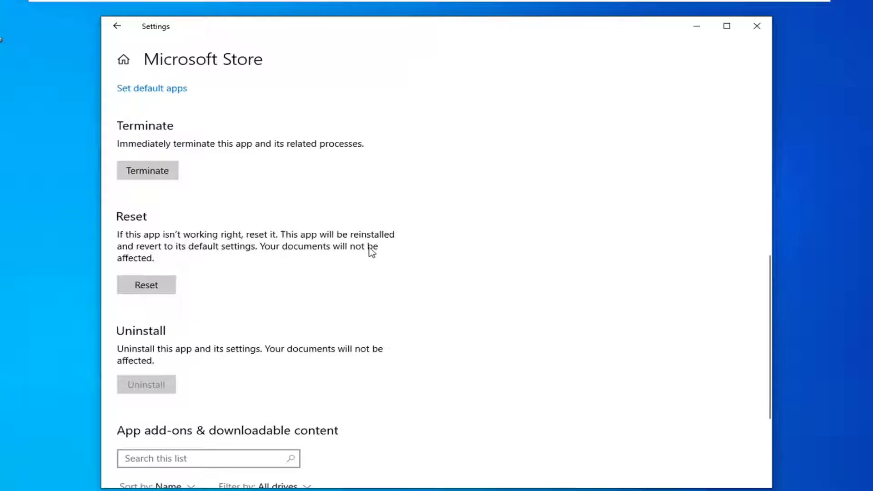
{"action": "left_click", "coordinate": [151, 290]}
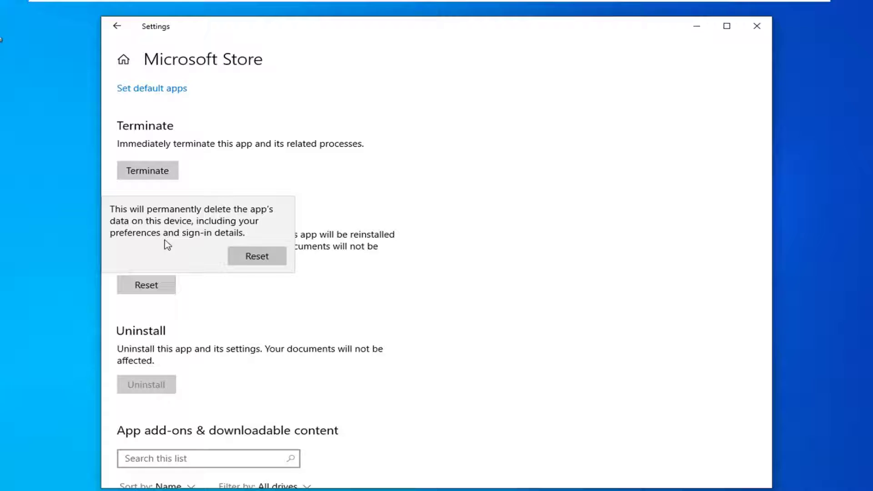
{"action": "left_click", "coordinate": [250, 256]}
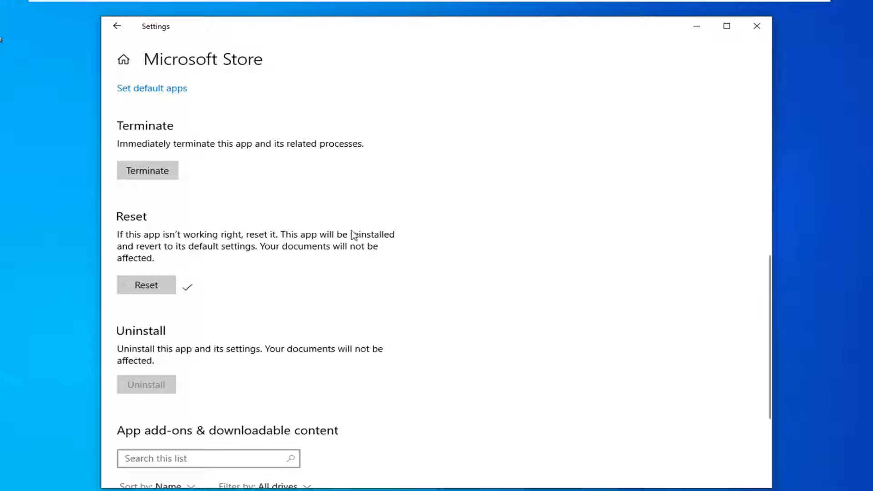
Step: Close Settings, run wsreset as administrator, then close the Microsoft Store window it opens
{"action": "left_click", "coordinate": [756, 26]}
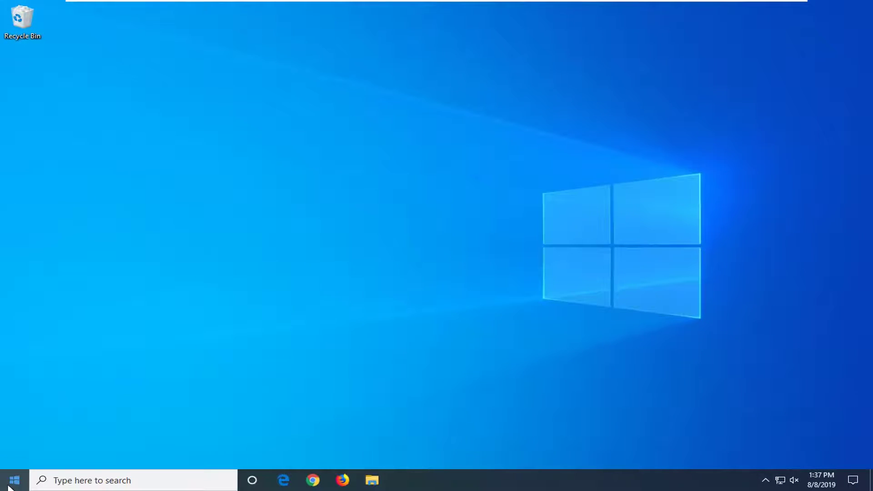
{"action": "left_click", "coordinate": [10, 484]}
{"action": "type", "text": "w"}
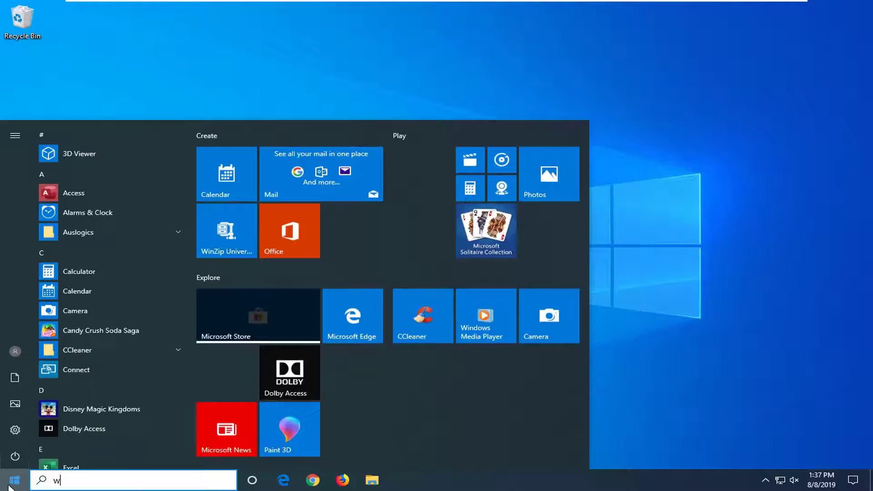
{"action": "type", "text": "sreset"}
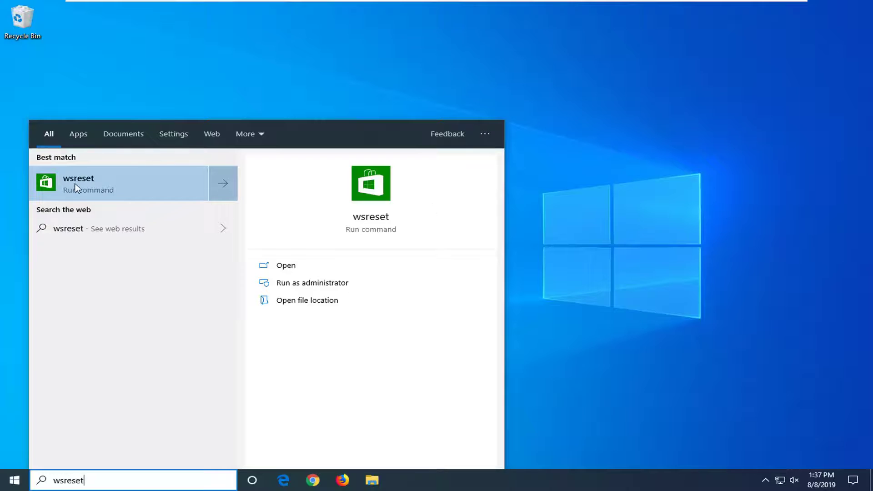
{"action": "right_click", "coordinate": [75, 185]}
{"action": "left_click", "coordinate": [114, 194]}
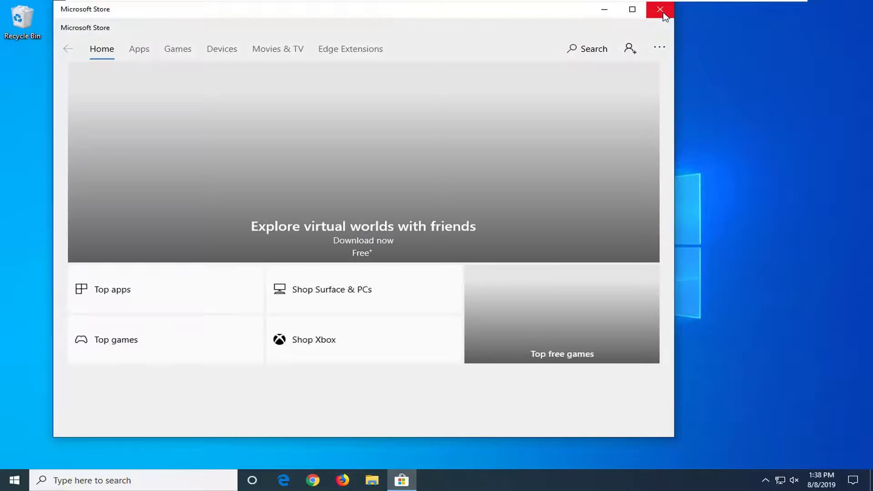
{"action": "left_click", "coordinate": [663, 14]}
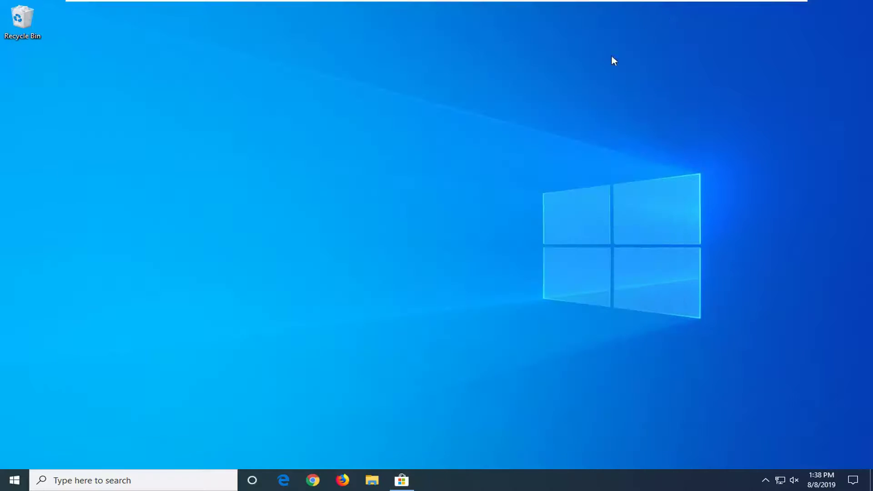
Step: Open Troubleshoot settings via a 'troubleshoot' search and scroll down to Windows Store Apps
{"action": "left_click", "coordinate": [11, 478]}
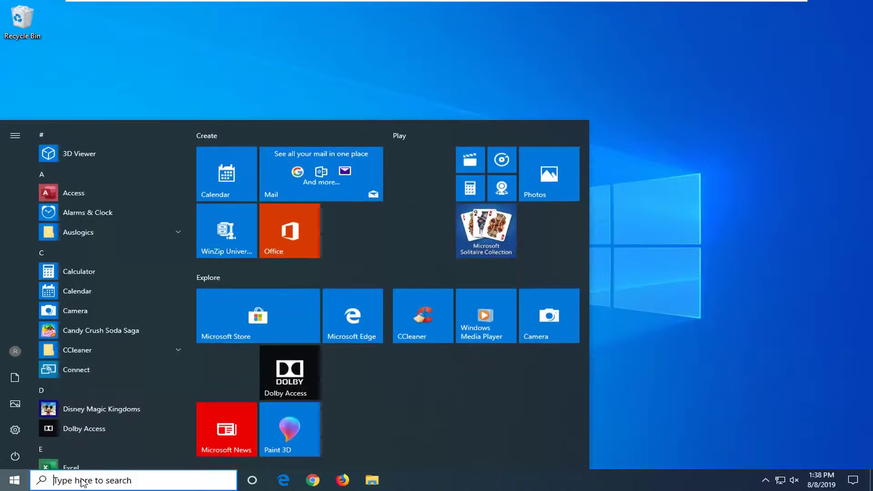
{"action": "type", "text": "troubleshoot"}
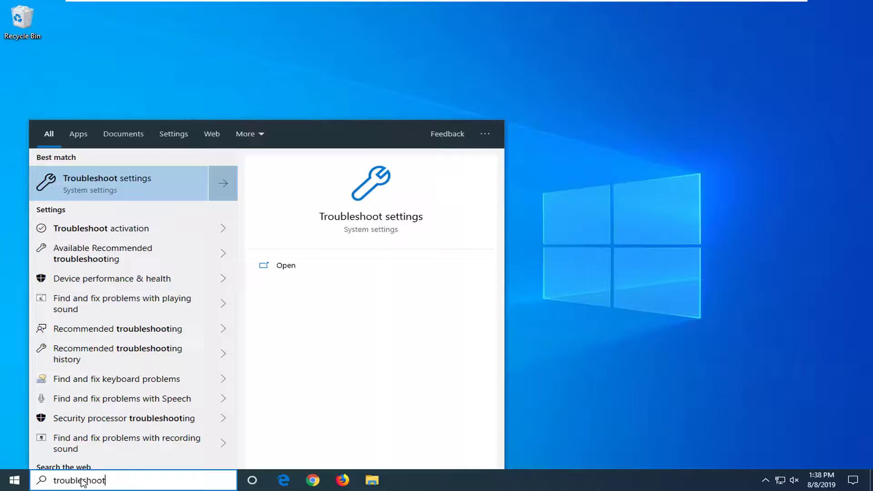
{"action": "left_click", "coordinate": [141, 187]}
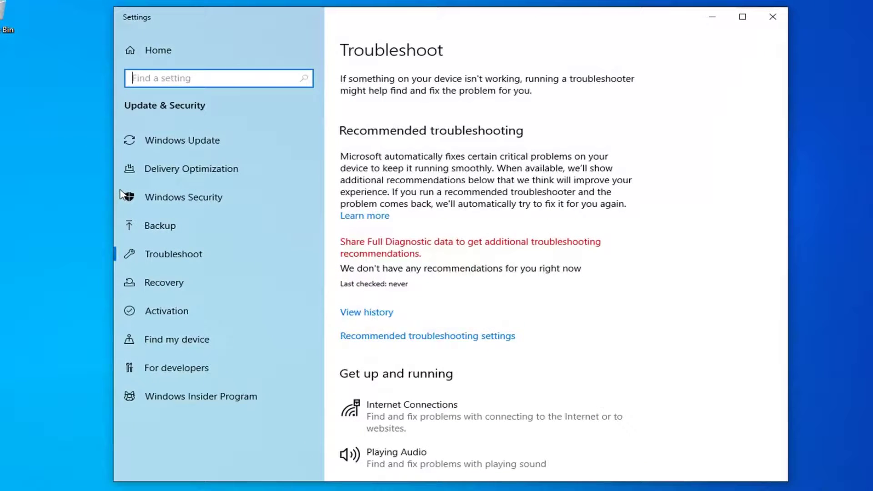
{"action": "scroll", "coordinate": [471, 362], "scroll_direction": "down", "scroll_amount": 3}
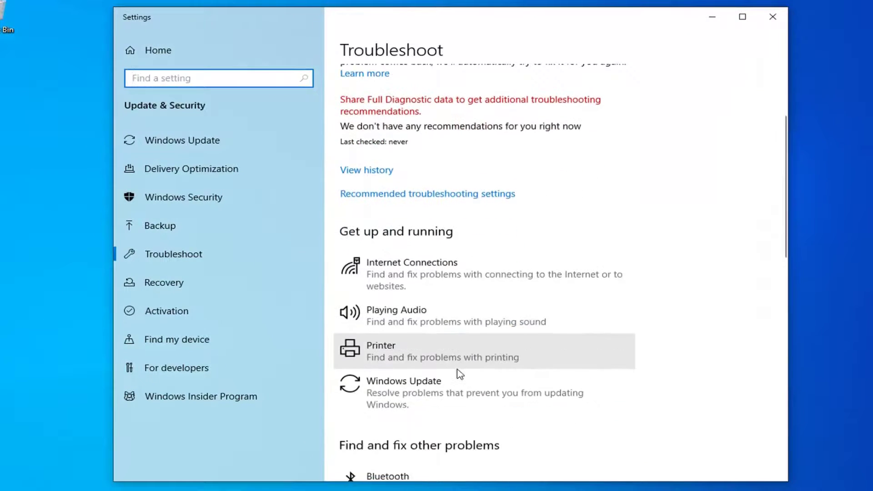
{"action": "scroll", "coordinate": [460, 374], "scroll_direction": "down", "scroll_amount": 10}
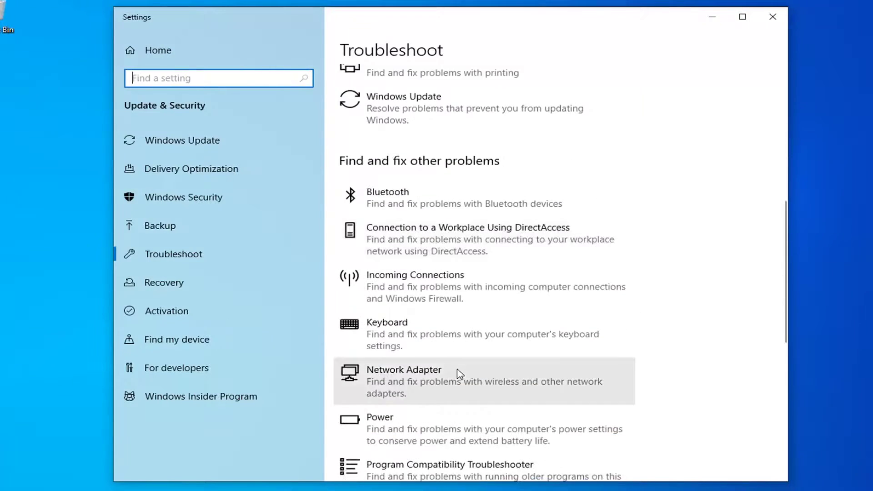
{"action": "scroll", "coordinate": [458, 374], "scroll_direction": "down", "scroll_amount": 4}
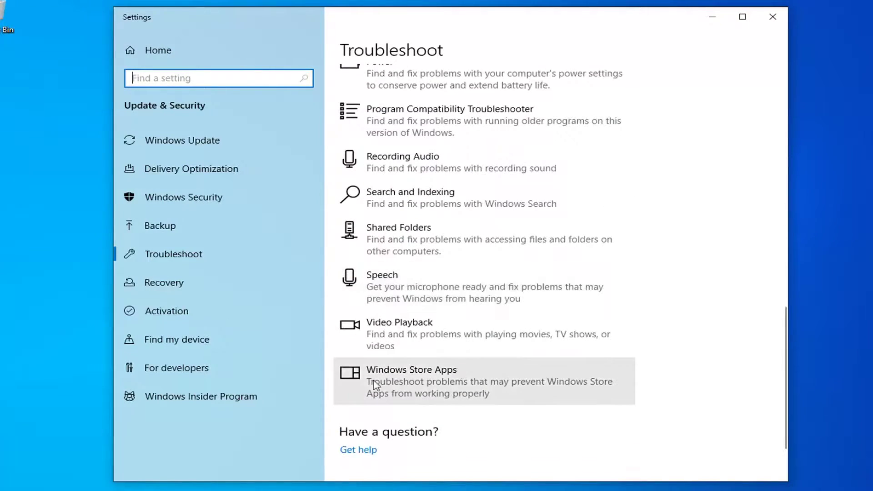
Step: Run the Windows Store Apps troubleshooter, continuing past the Microsoft account sign-in prompt
{"action": "left_click", "coordinate": [416, 385]}
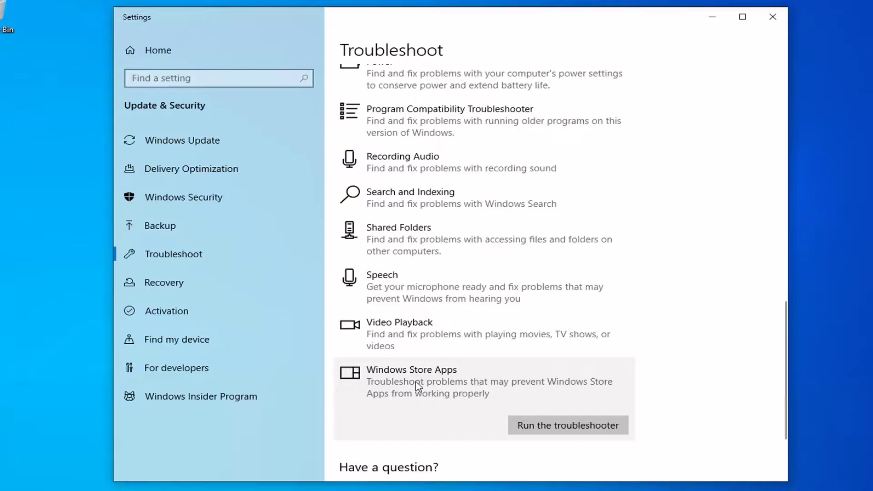
{"action": "left_click", "coordinate": [545, 421]}
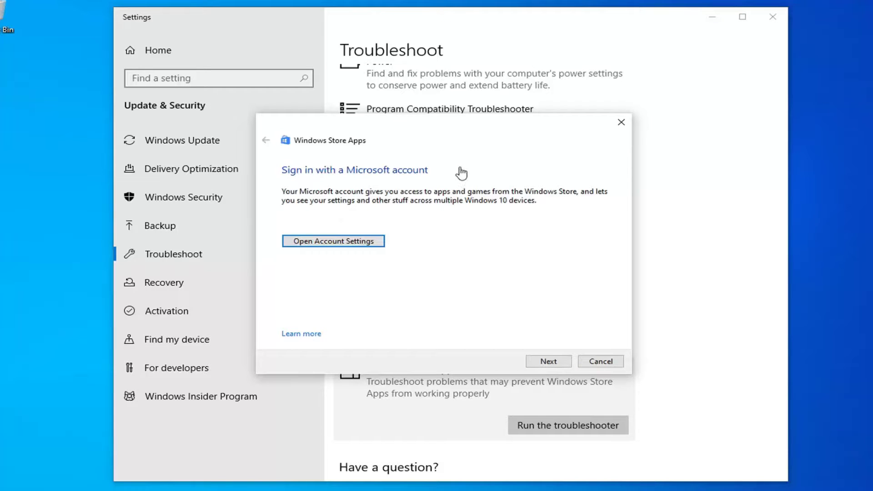
{"action": "left_click", "coordinate": [548, 362]}
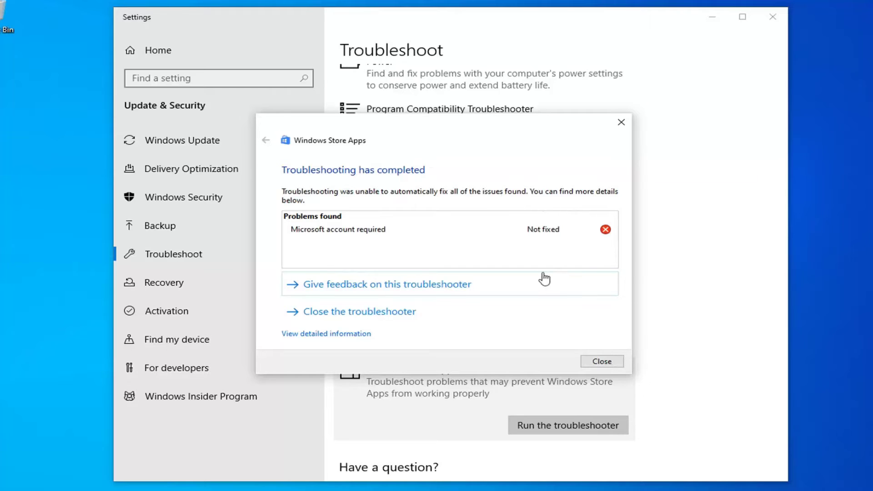
Step: Close the finished Windows Store Apps troubleshooter dialog
{"action": "left_click", "coordinate": [600, 361]}
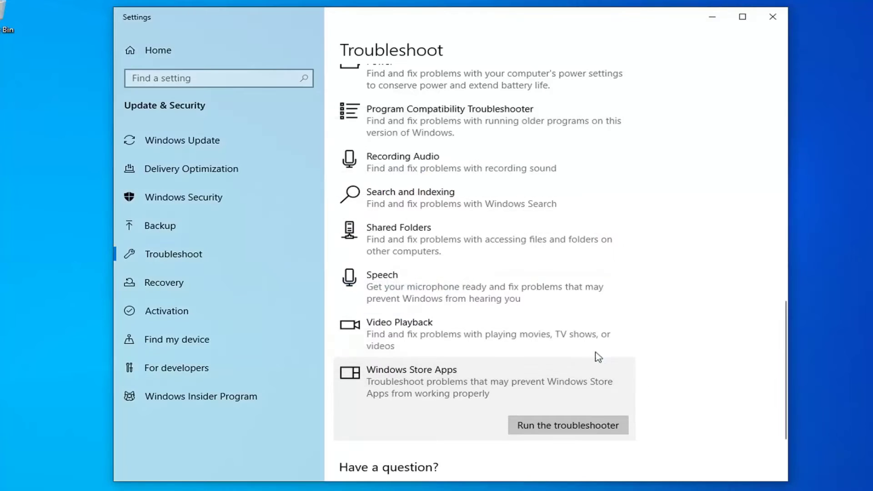